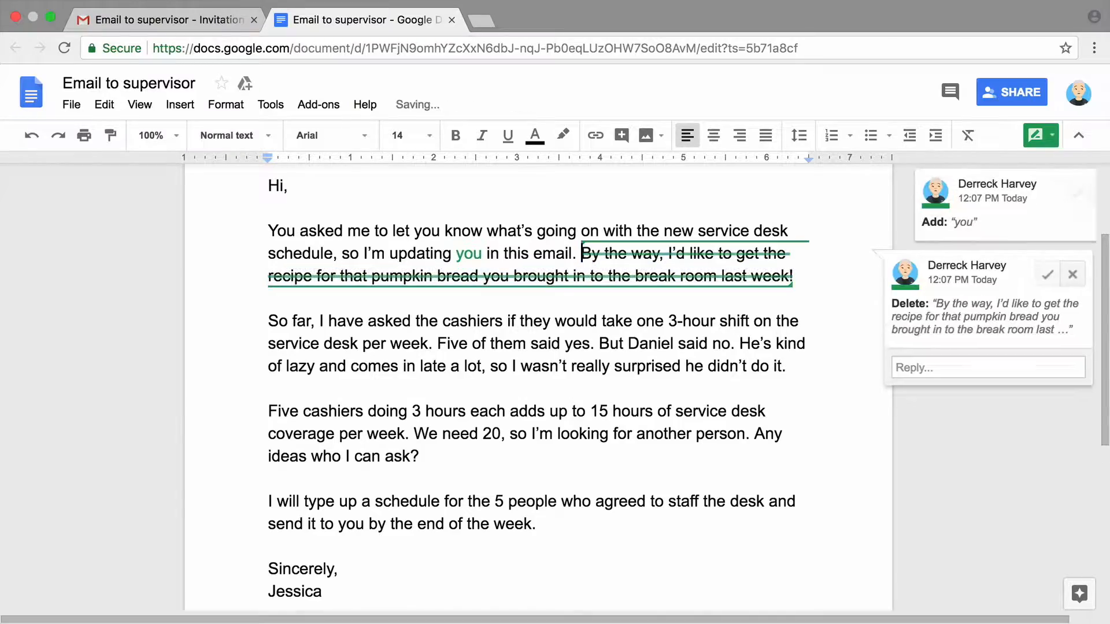
Suggest replacing "3" with "three" in the letter body
double_click(673, 321)
text(three)
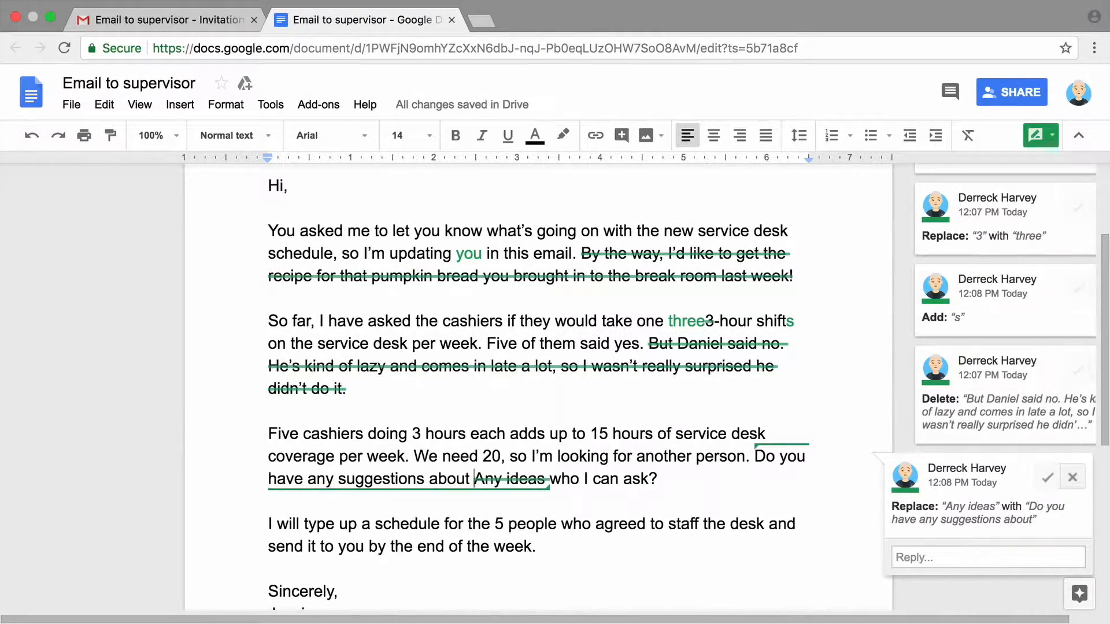
click(117, 470)
click(945, 583)
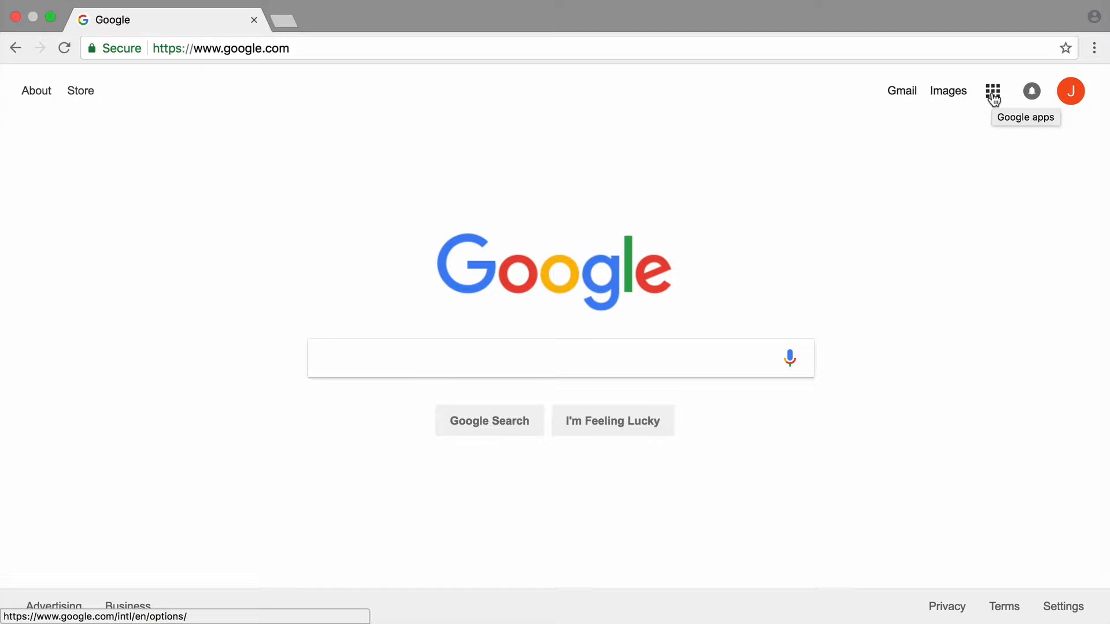
Go to Google Drive via the apps grid and open the Email to Supervisor document
click(993, 92)
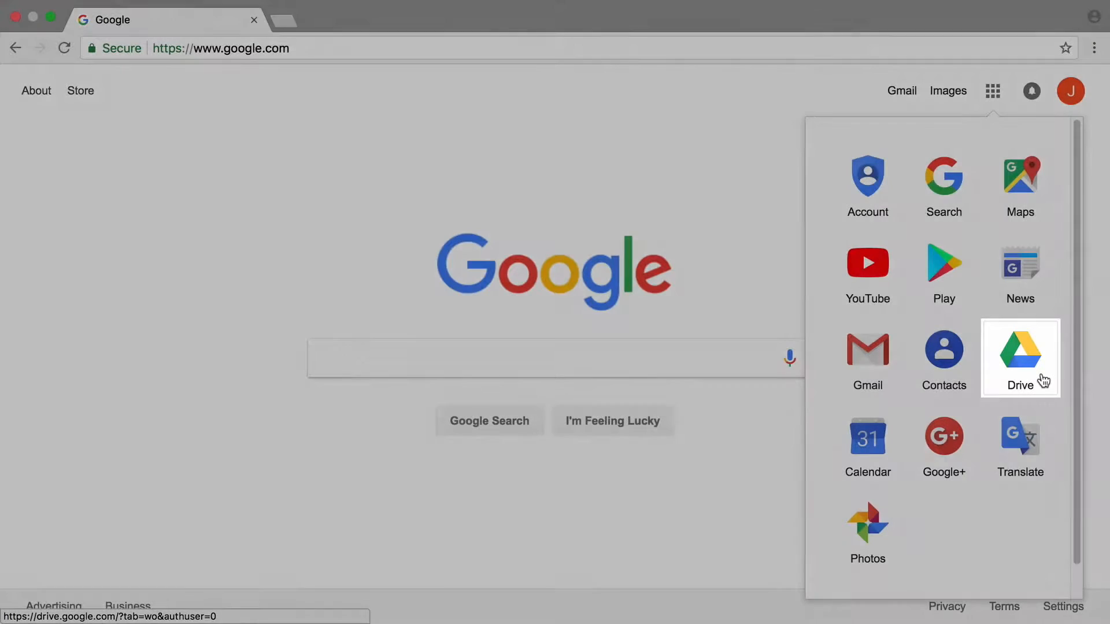
click(1043, 381)
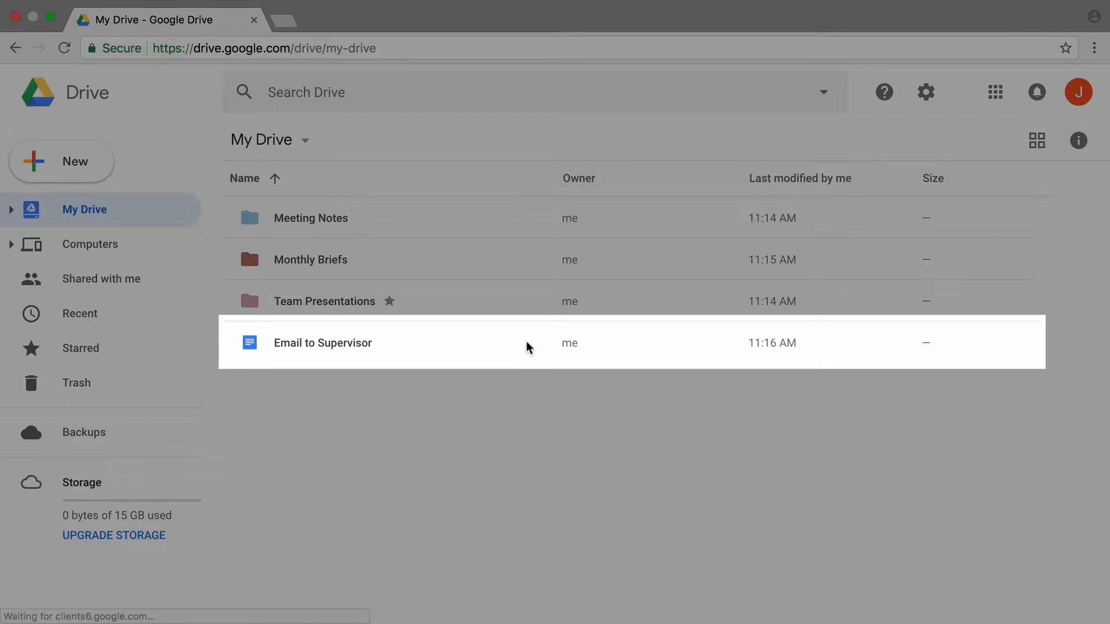
click(528, 347)
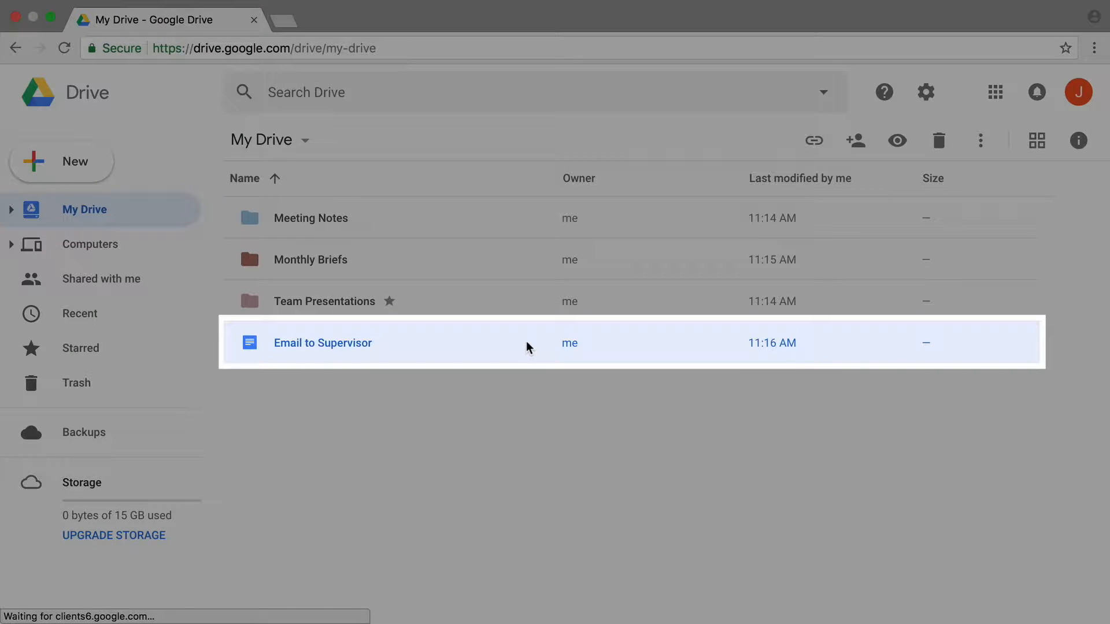
double_click(528, 347)
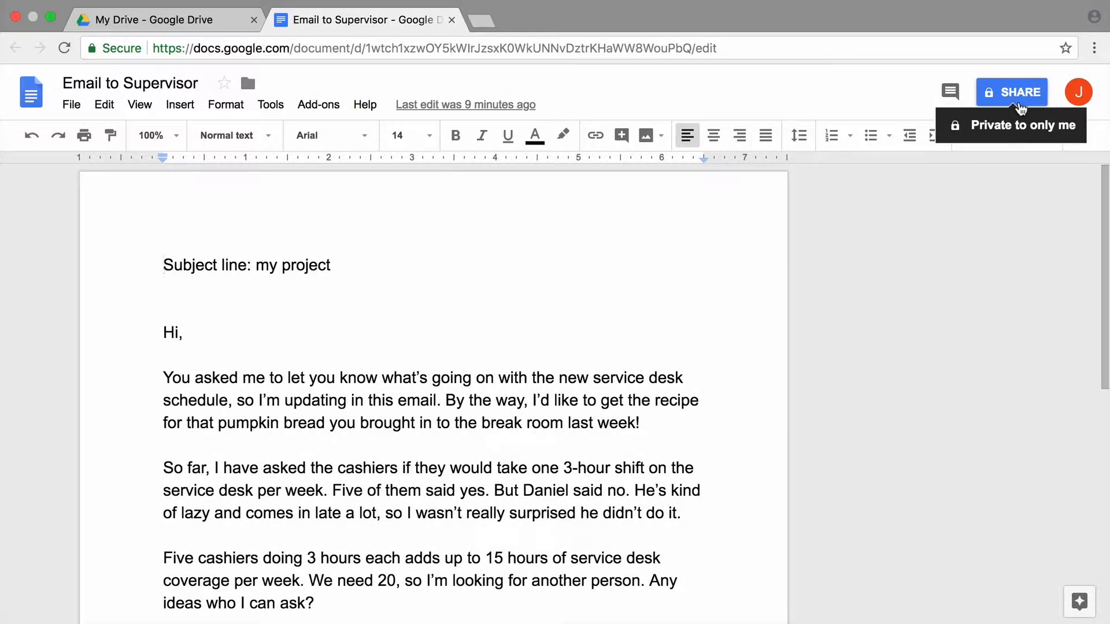
Invite the reviewer by e-mail address with Can comment permission and send the share invitation
click(1019, 102)
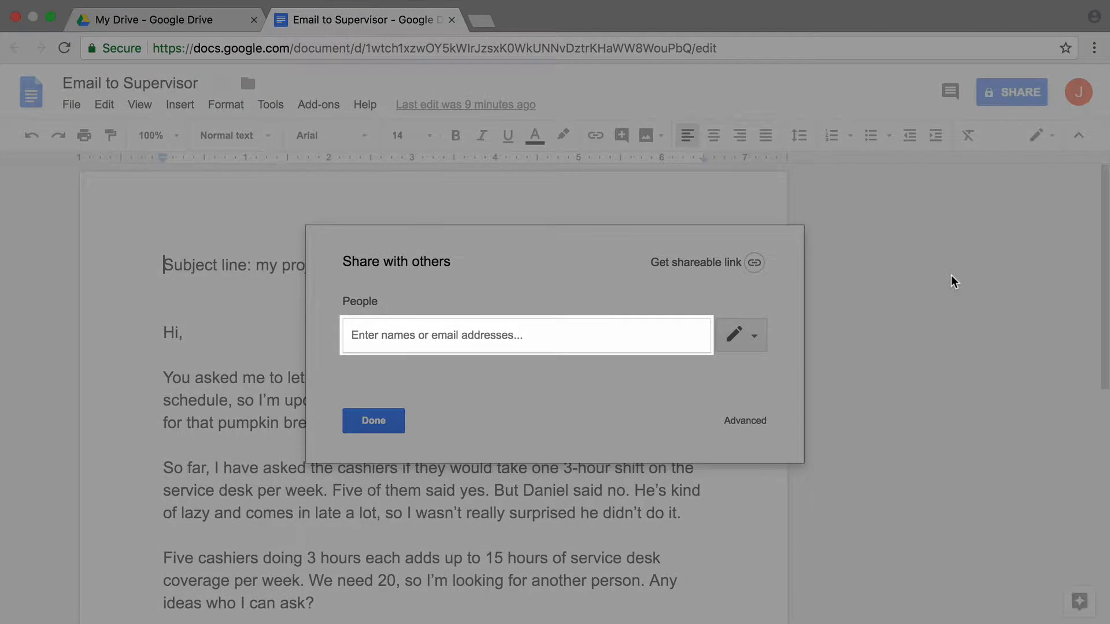
click(508, 370)
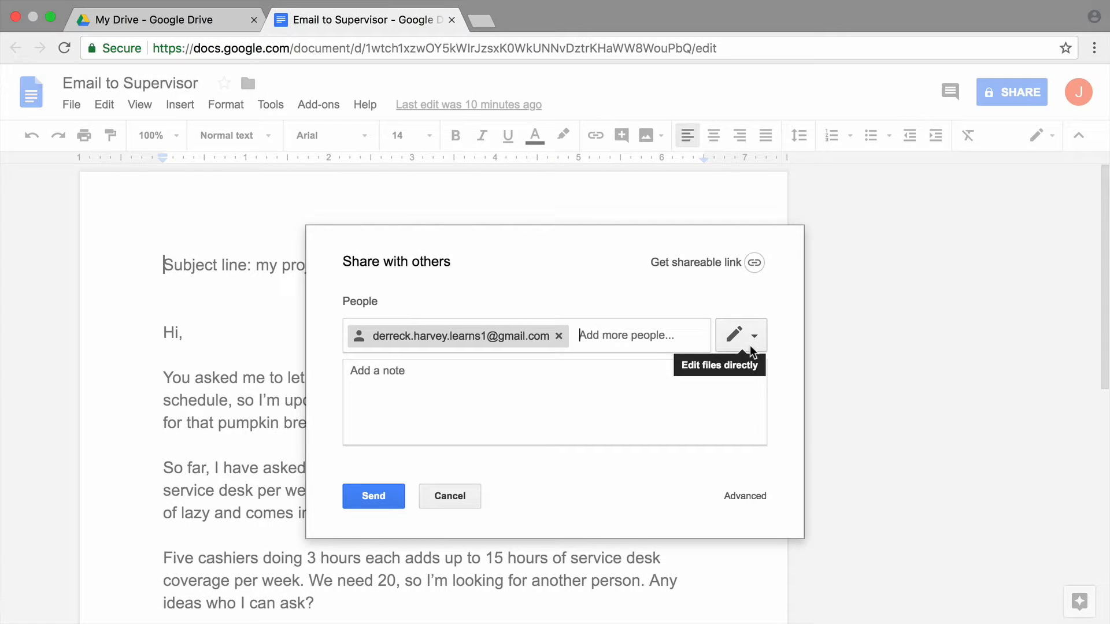
click(750, 345)
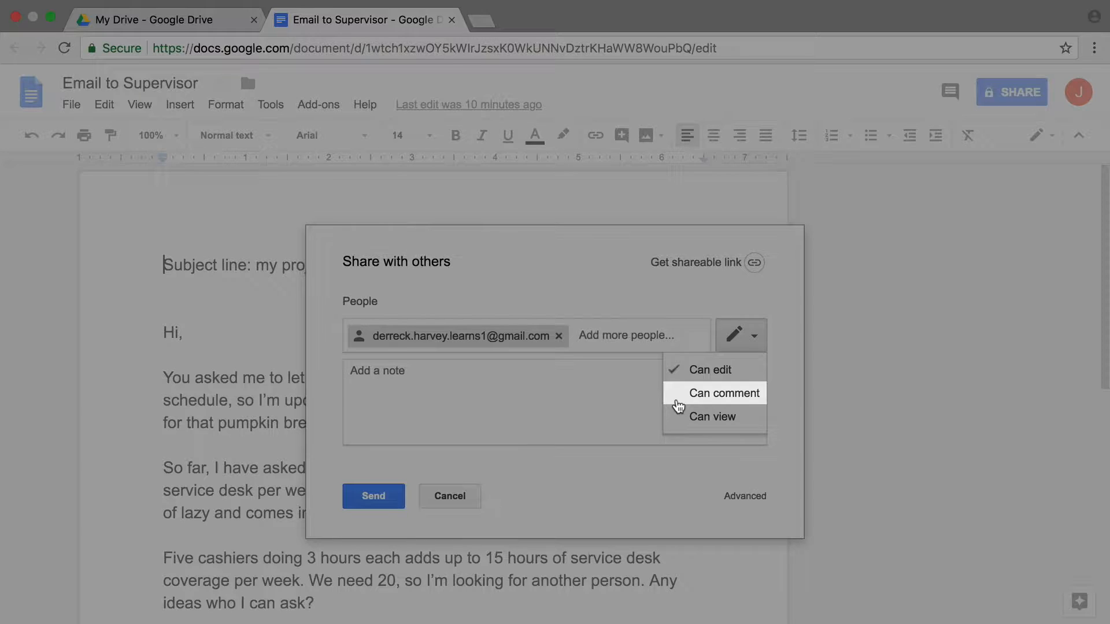
click(678, 399)
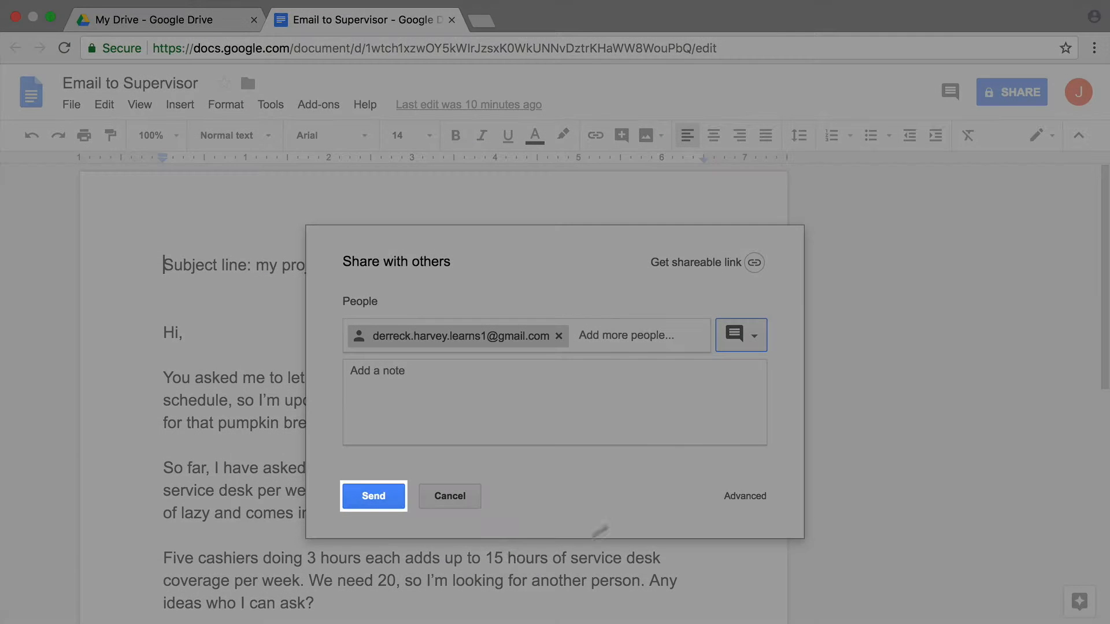
click(374, 496)
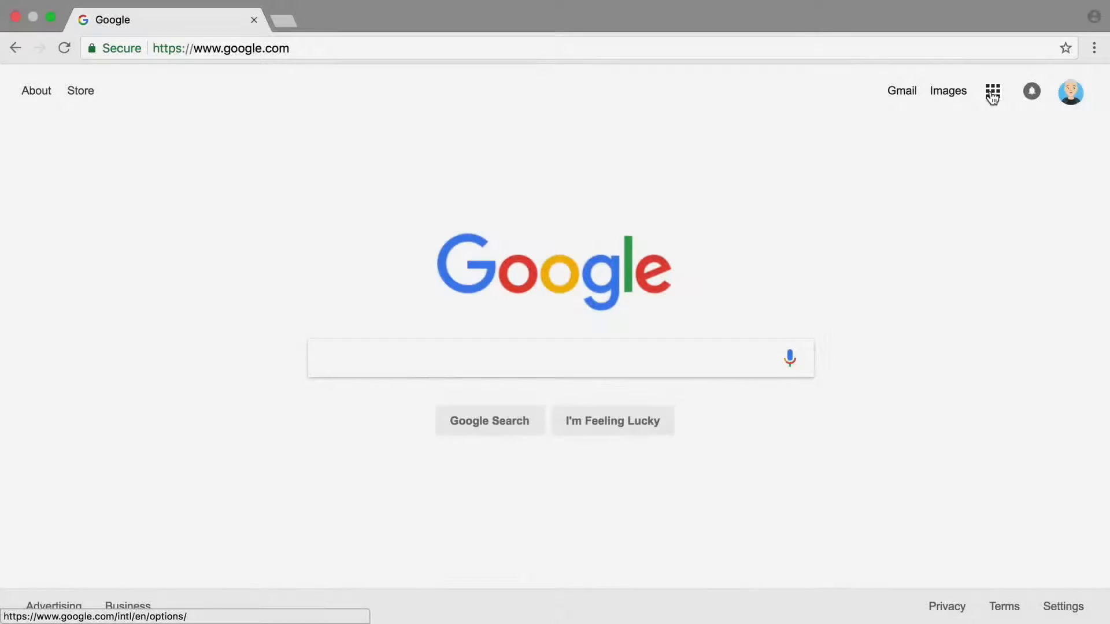
Go to Gmail, open the invitation-to-comment email, and open Email to Supervisor in Docs
click(992, 93)
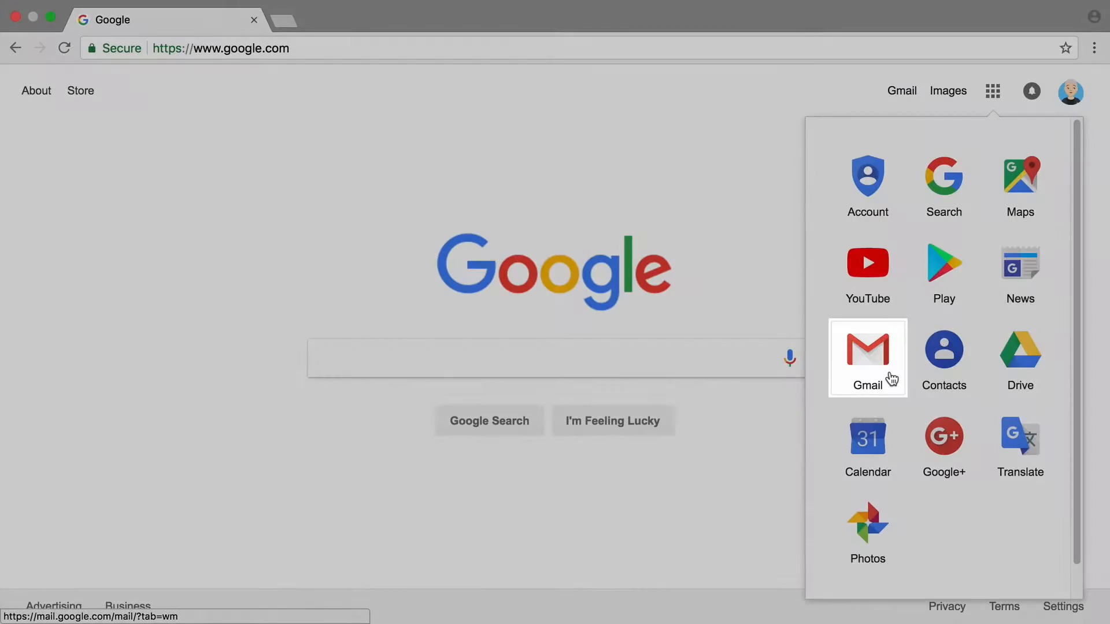
click(890, 378)
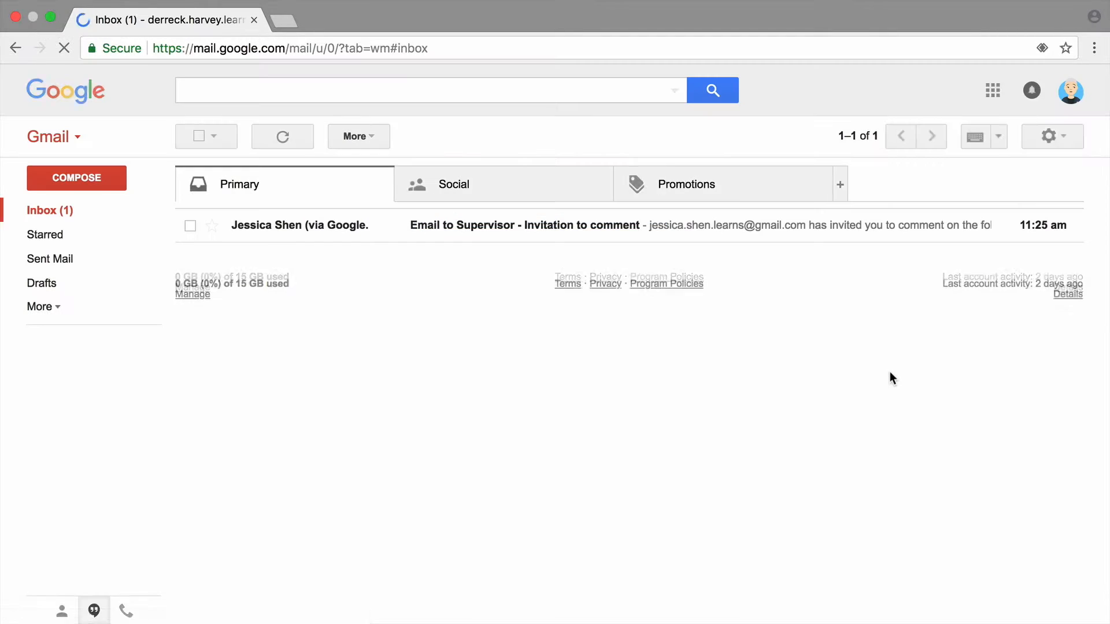
click(856, 240)
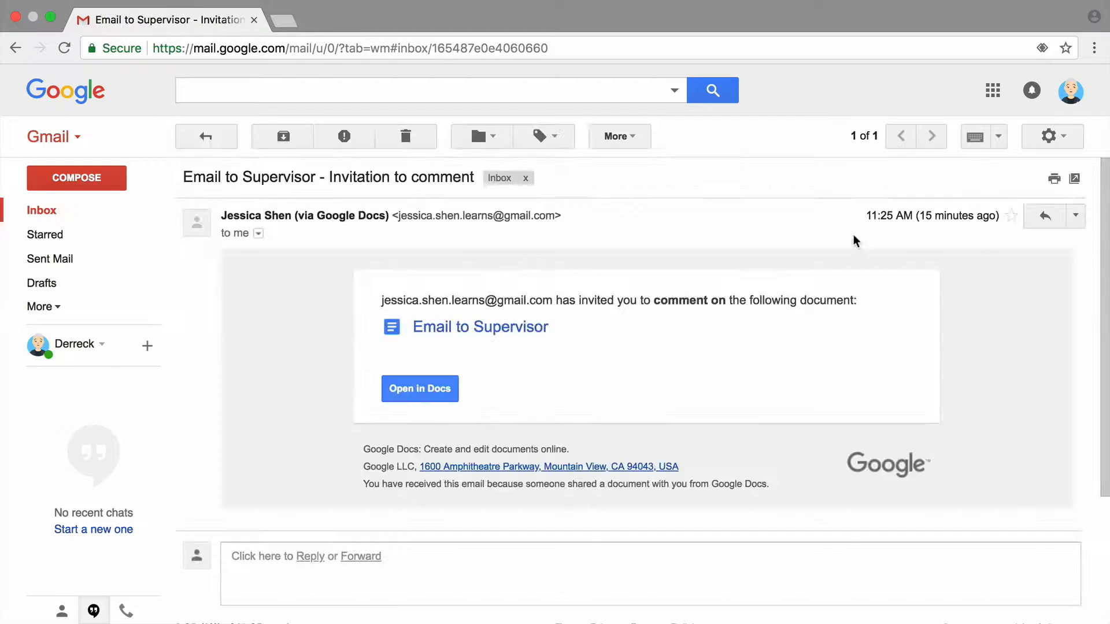
click(408, 393)
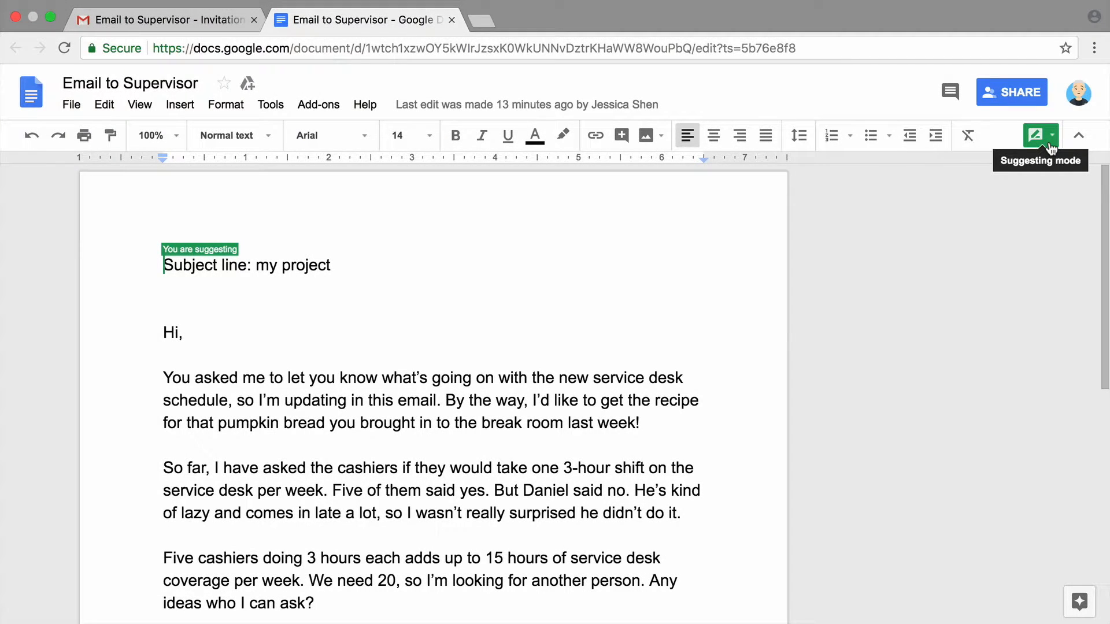
click(1050, 146)
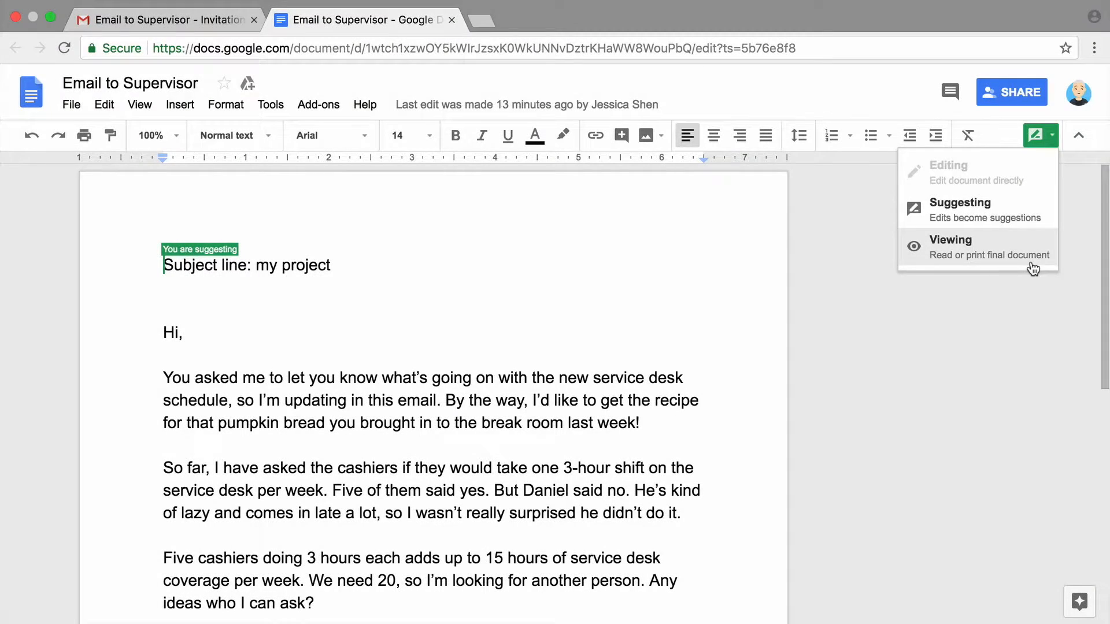
click(1051, 224)
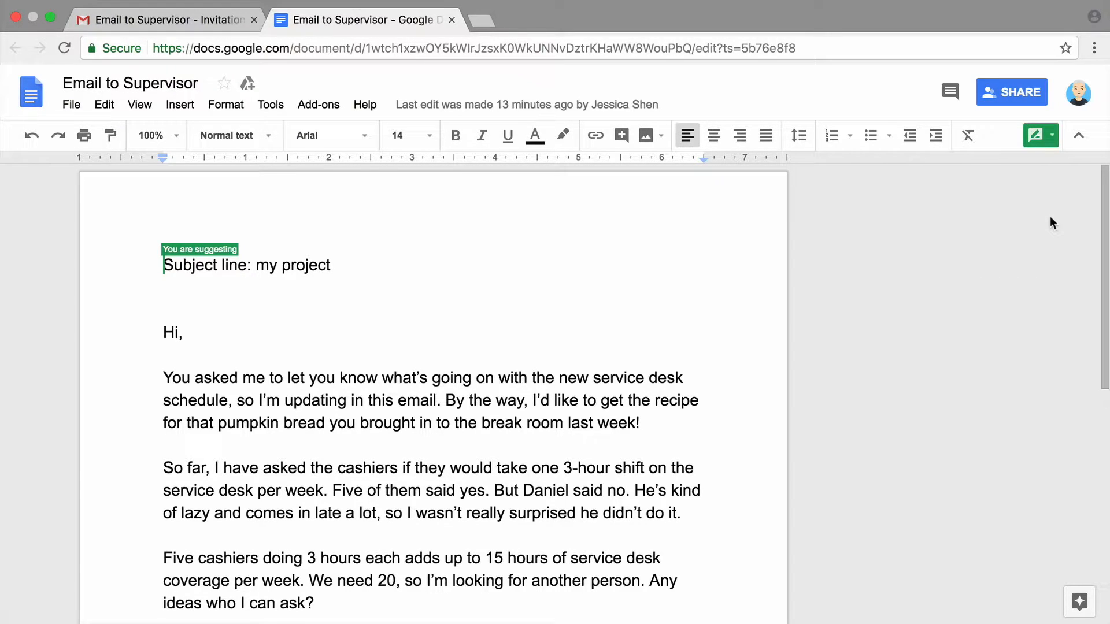
scroll(1050, 218, down, 5)
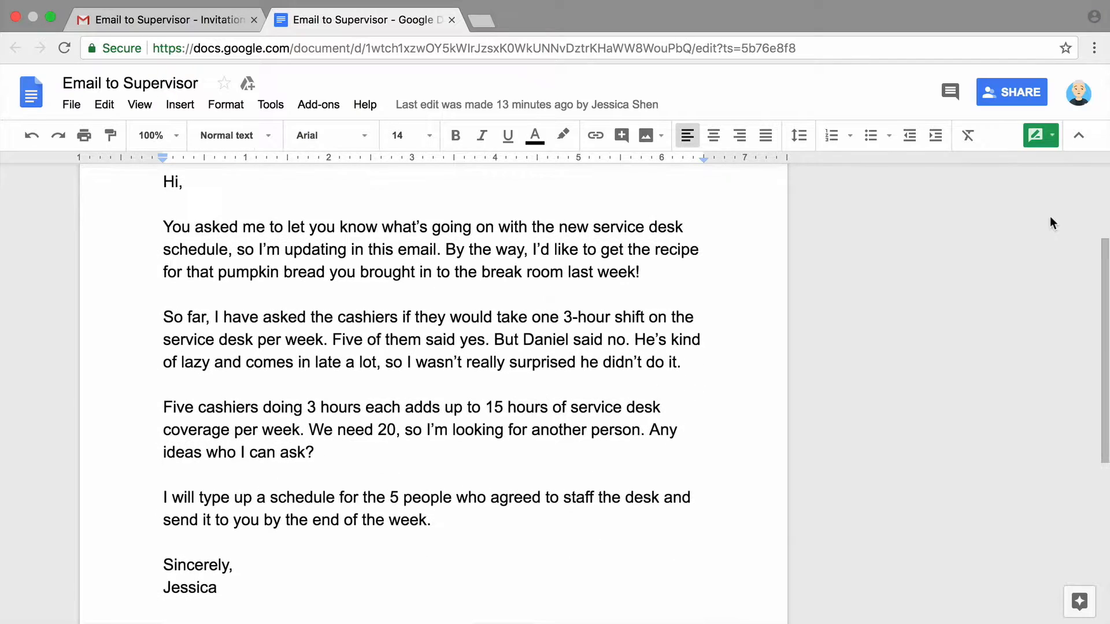
Suggest inserting "you", deleting the pumpkin bread sentence, and changing "3" to "three"
click(286, 249)
text(you)
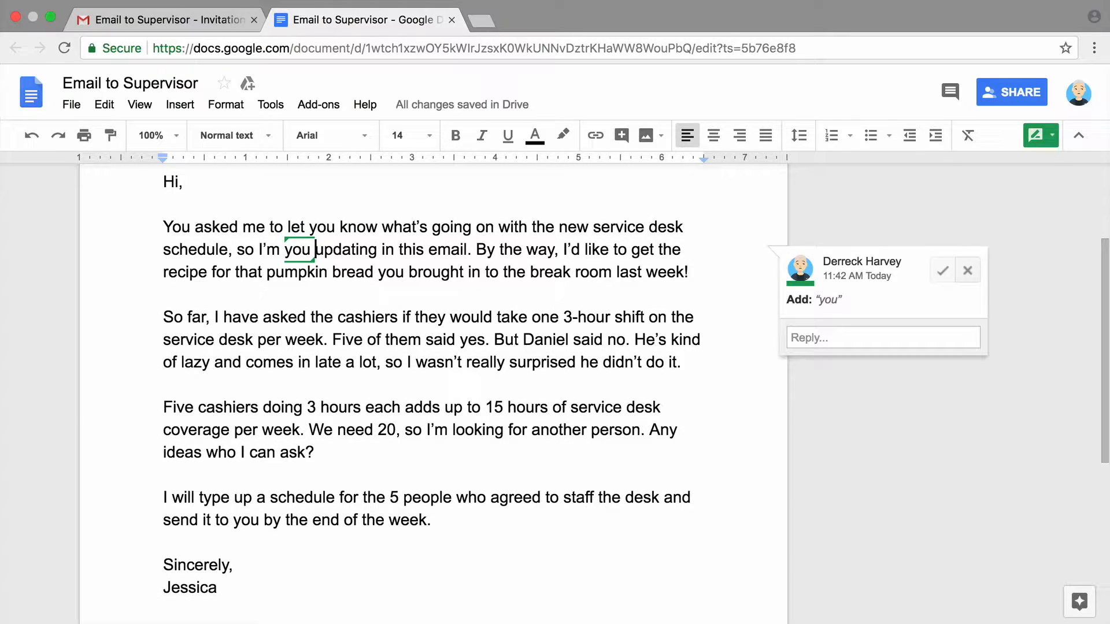
drag(686, 276, 476, 249)
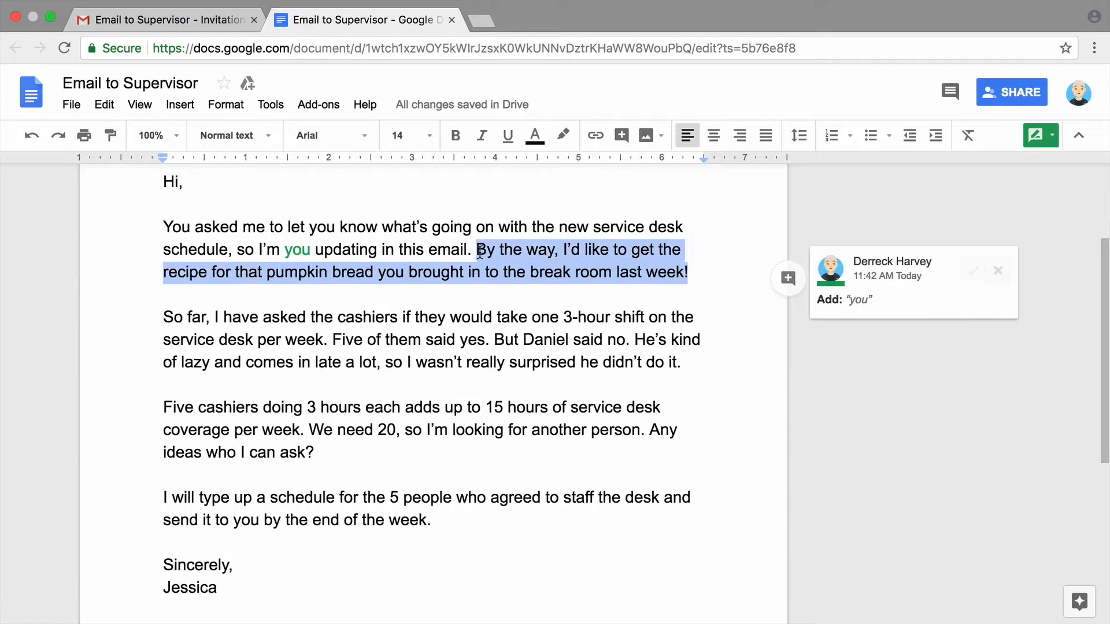
key(BackSpace)
double_click(568, 317)
key(BackSpace)
text(three)
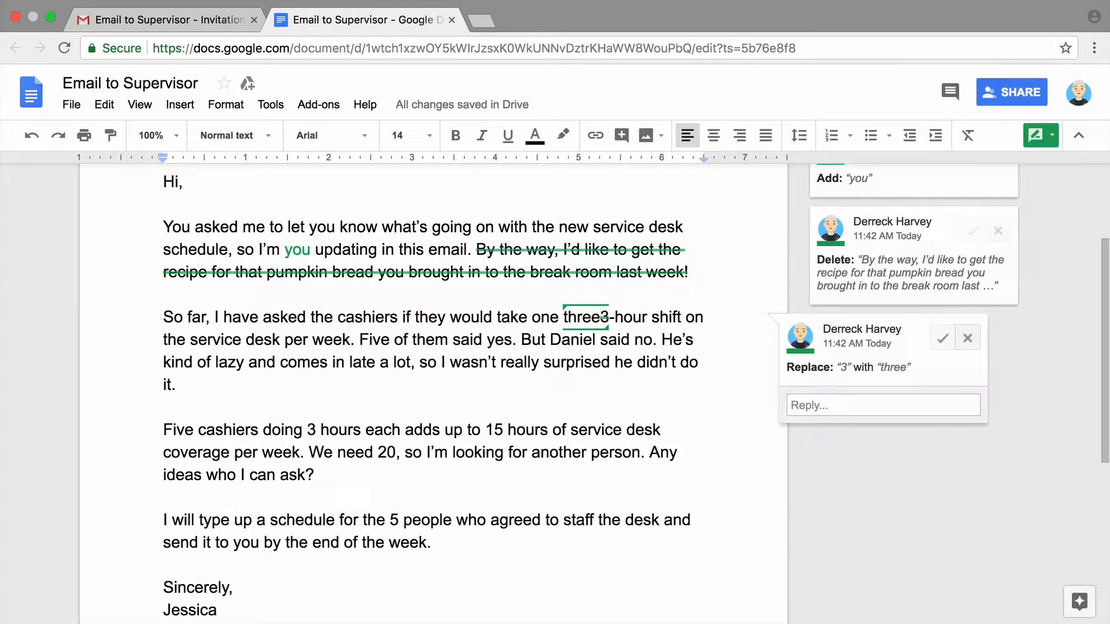
Suggest deleting the Daniel sentences and changing the second "3" (doing 3 hours) to "three"
drag(411, 383, 522, 340)
key(BackSpace)
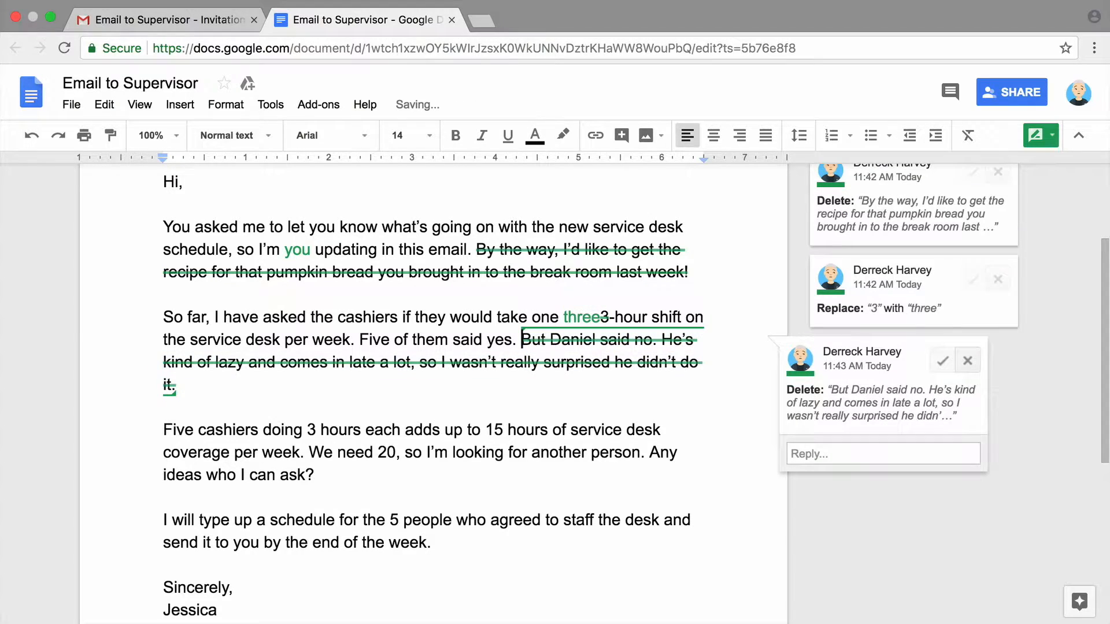
double_click(312, 430)
text(three)
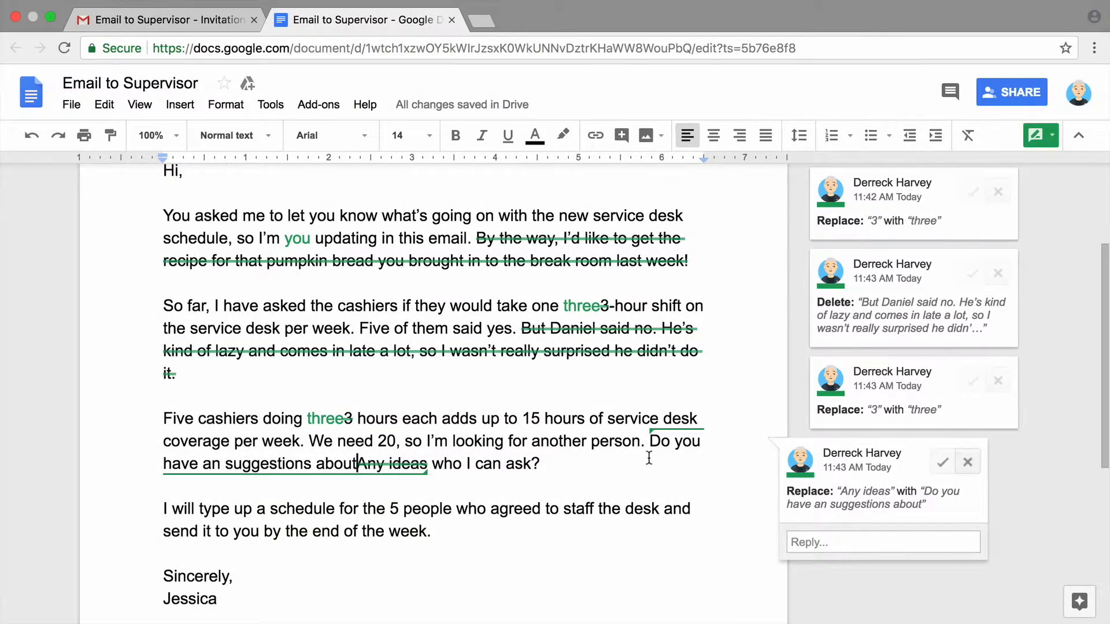
click(60, 335)
scroll(62, 340, up, 1)
scroll(63, 339, up, 1)
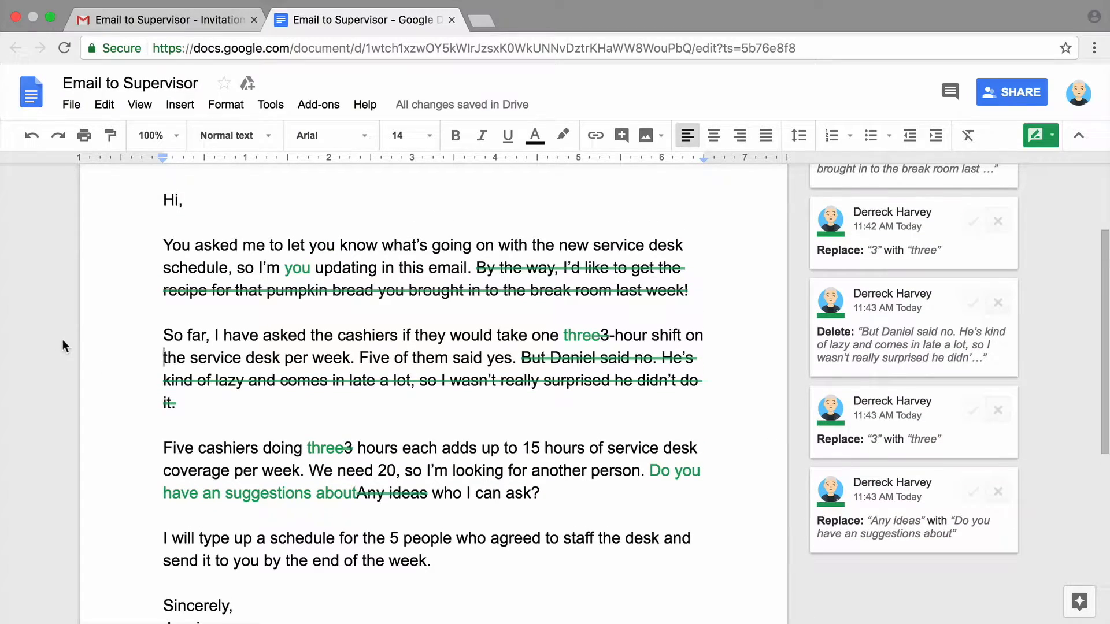
scroll(62, 339, up, 3)
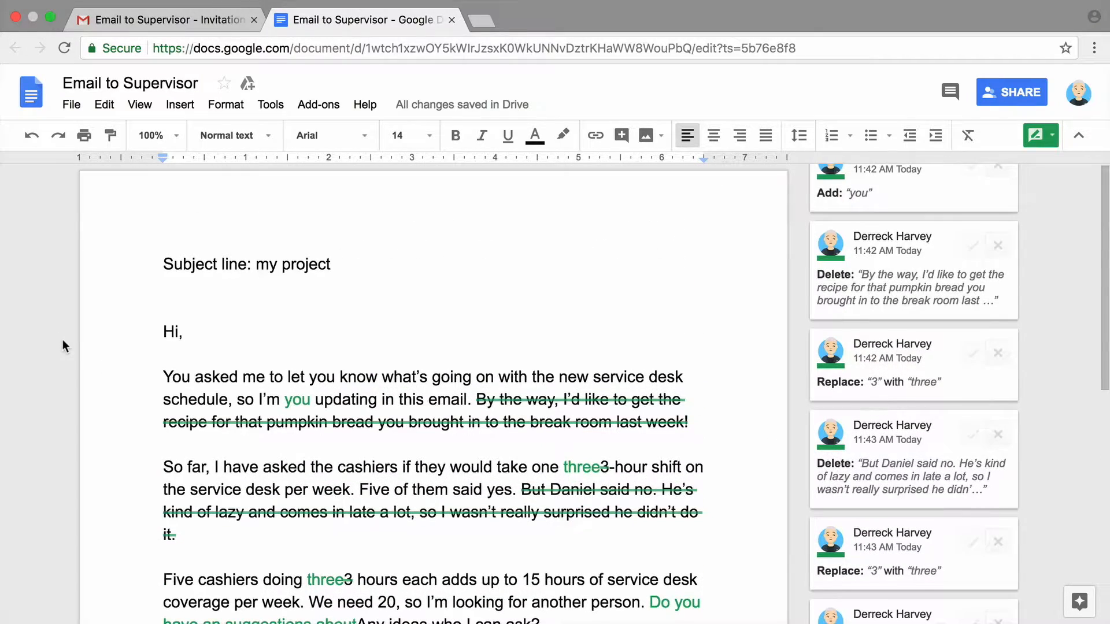
Comment on the subject line, @-mentioning the owner: "I've reviewed your document and made suggestions! It looks good so far."
drag(365, 269, 156, 268)
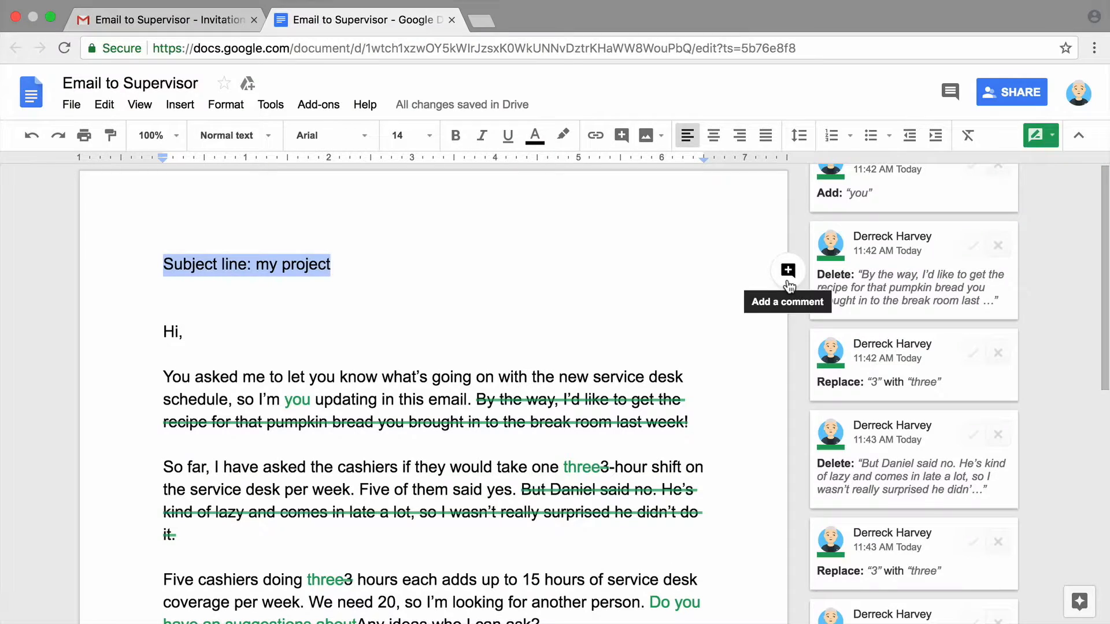
click(787, 280)
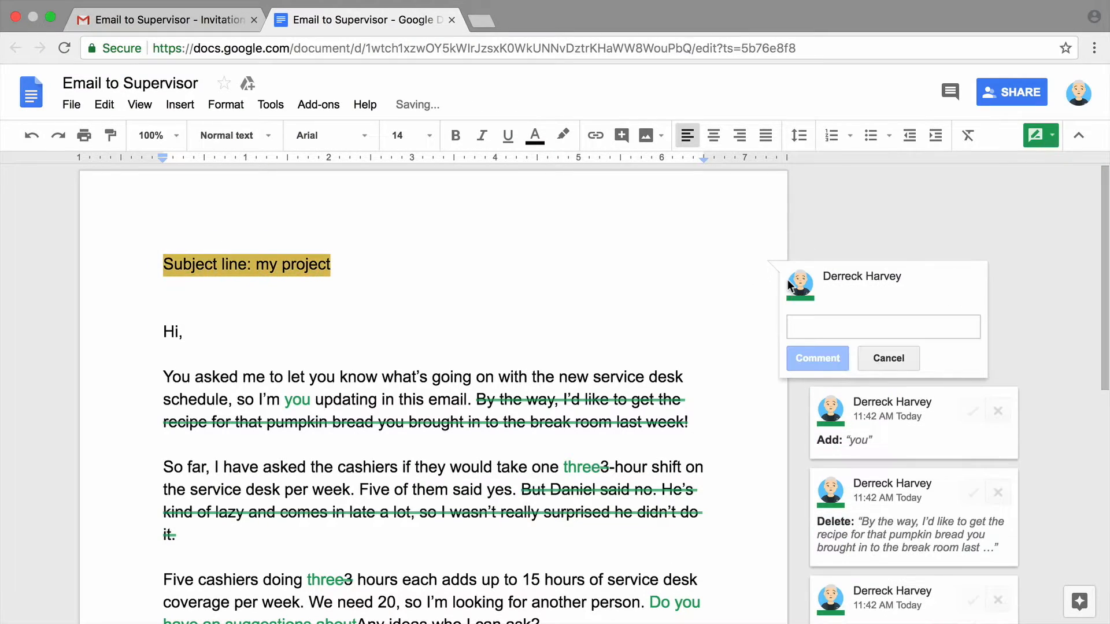
key(Return)
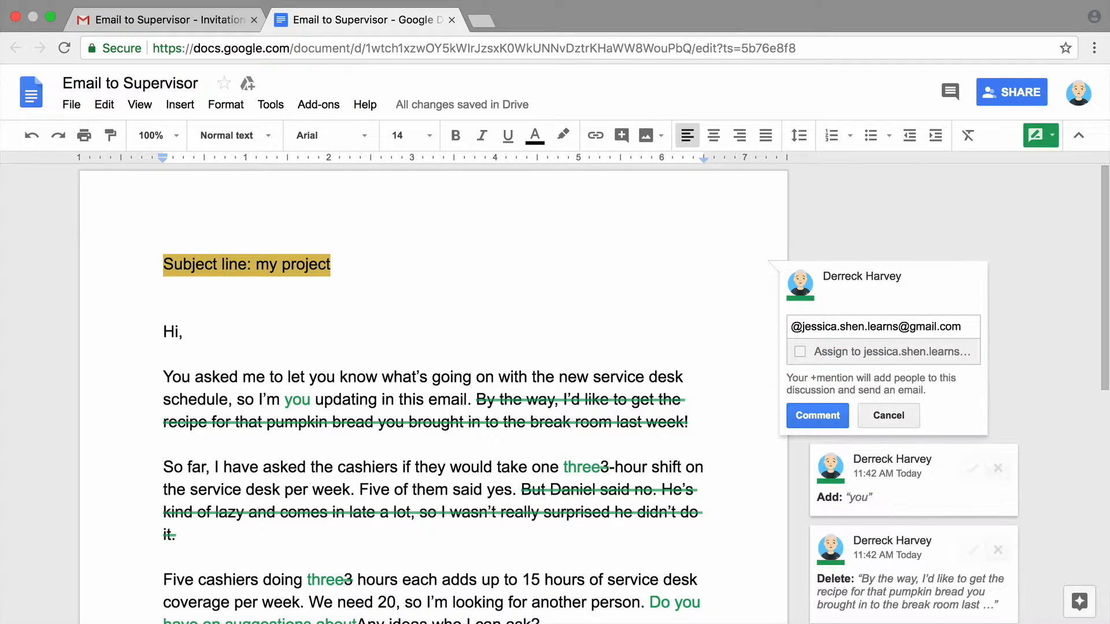
text(I've reviewed your document and made suggestions)
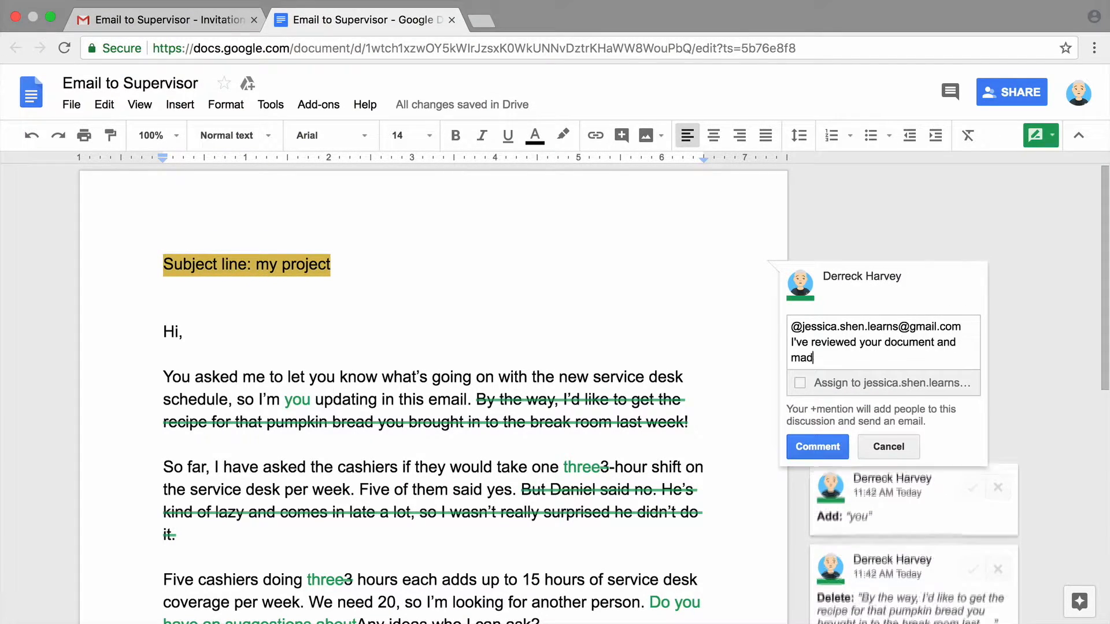
text(! It looks good so far.)
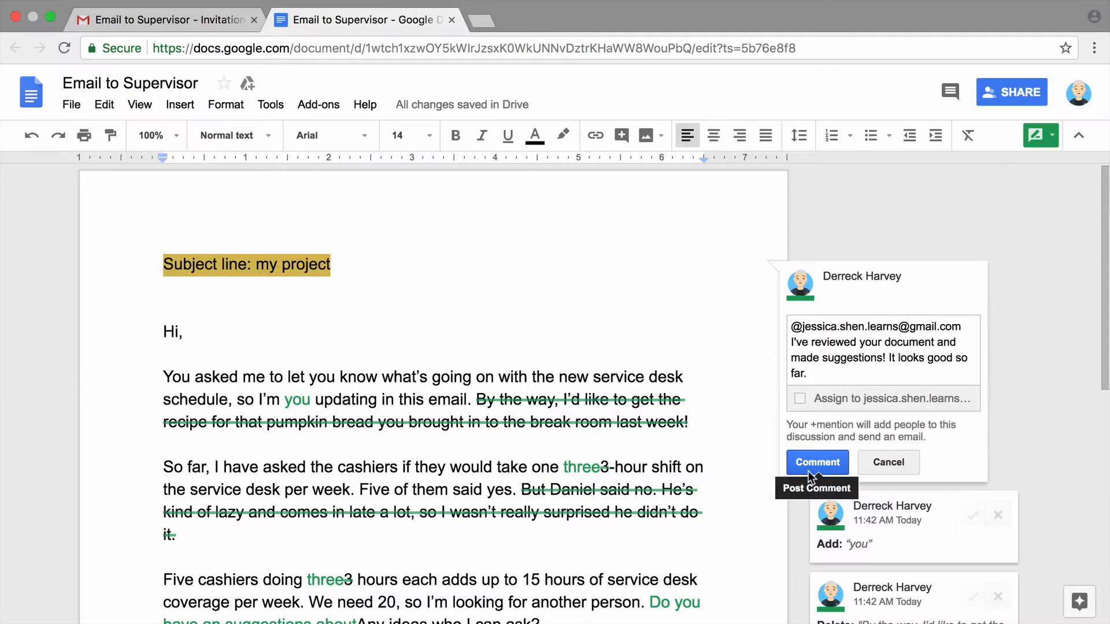
click(808, 471)
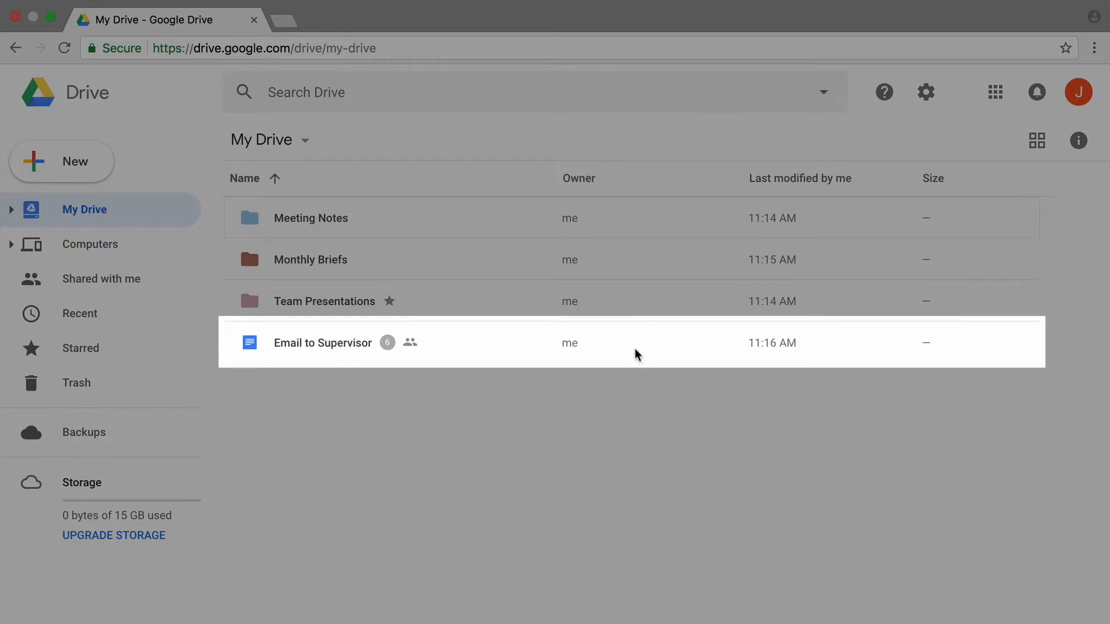
Open the Email to Supervisor file from the My Drive list
click(633, 343)
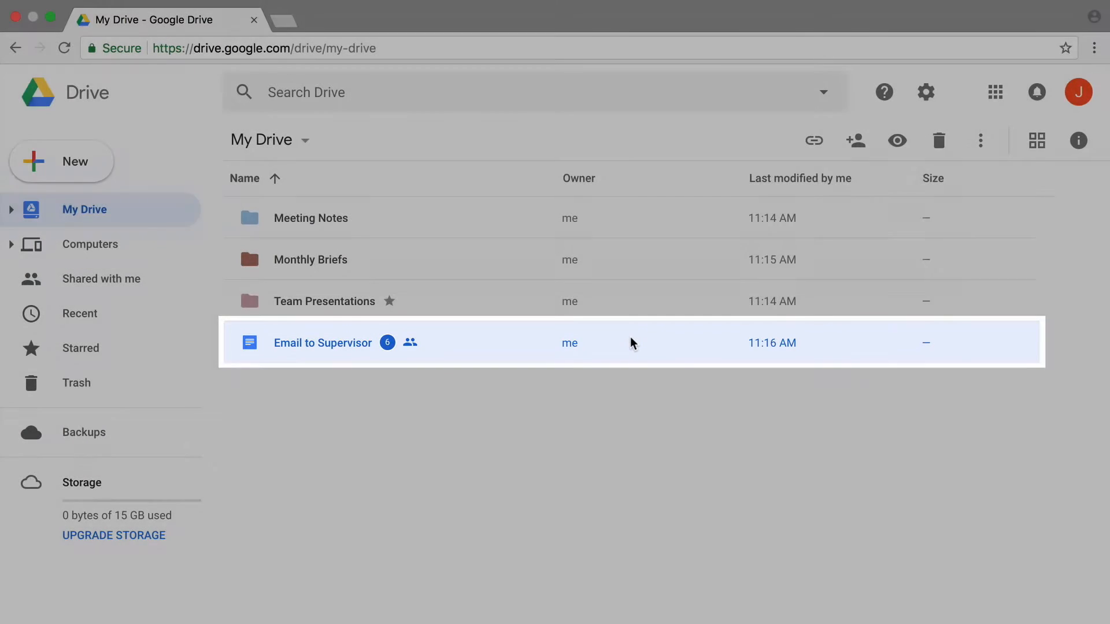
double_click(633, 343)
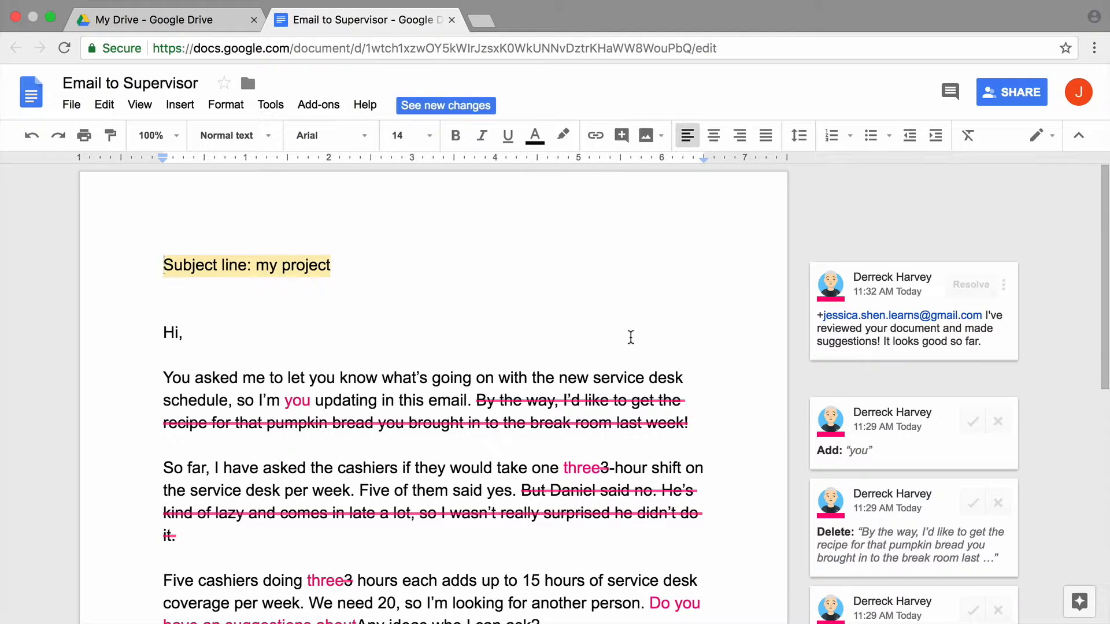
Accept the five suggestions: "you" insertion, both sentence deletions, and both "3" to "three" changes
scroll(631, 337, down, 2)
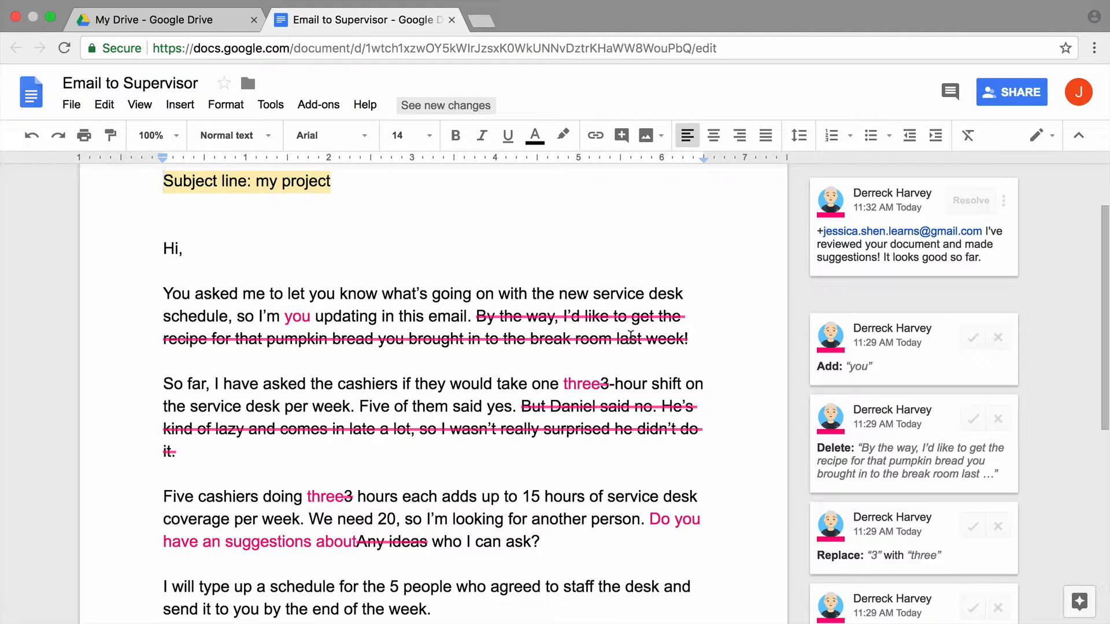
scroll(630, 339, down, 2)
scroll(630, 338, down, 3)
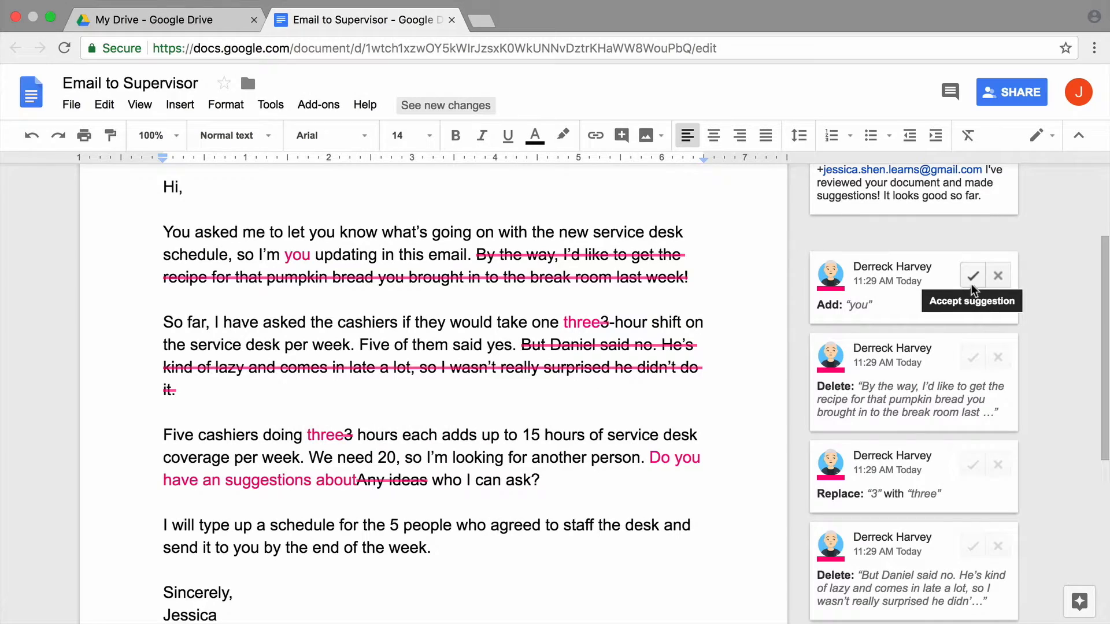
click(972, 286)
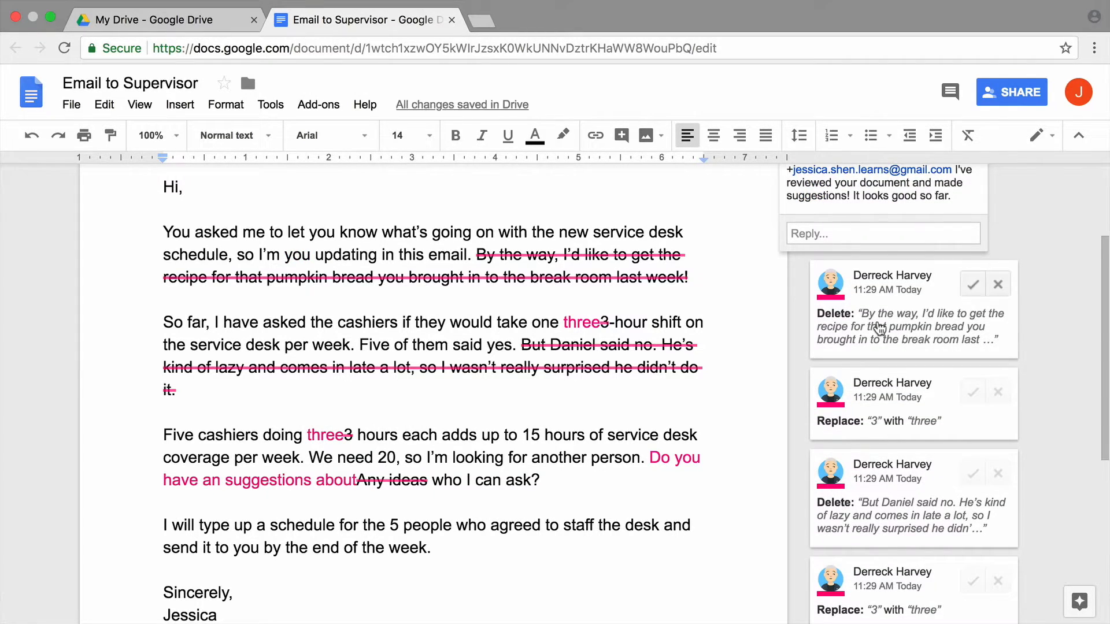
click(972, 287)
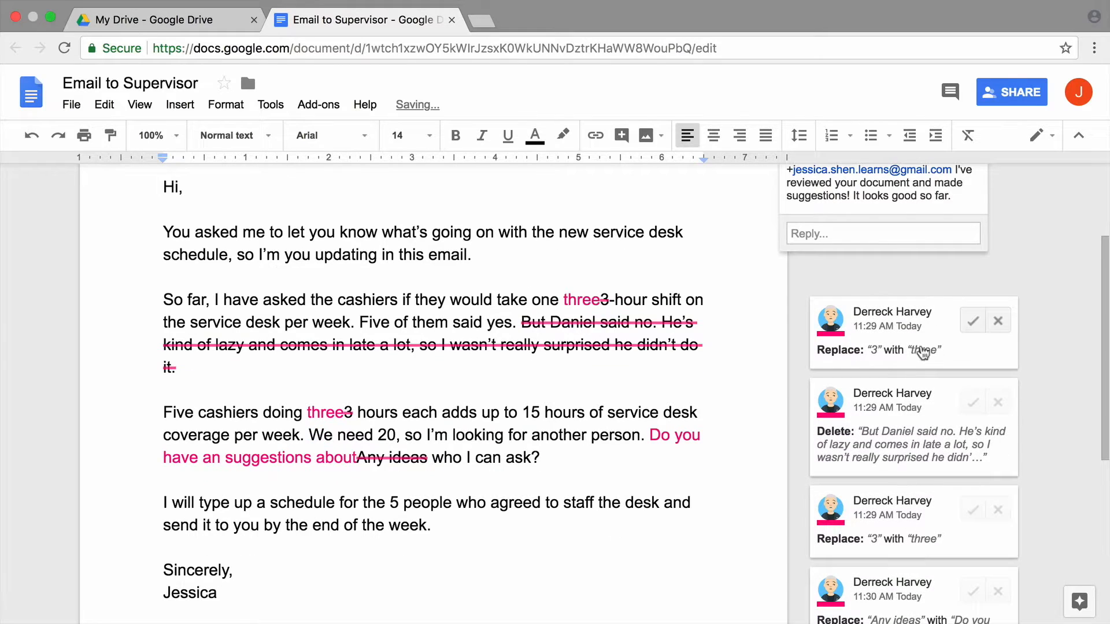
click(971, 326)
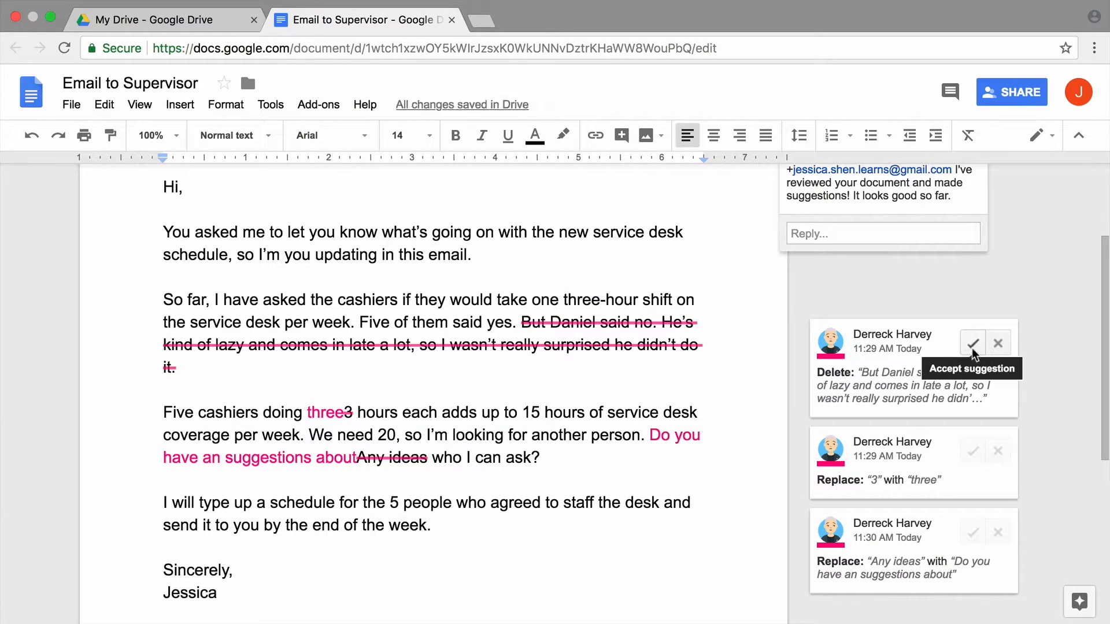
click(973, 344)
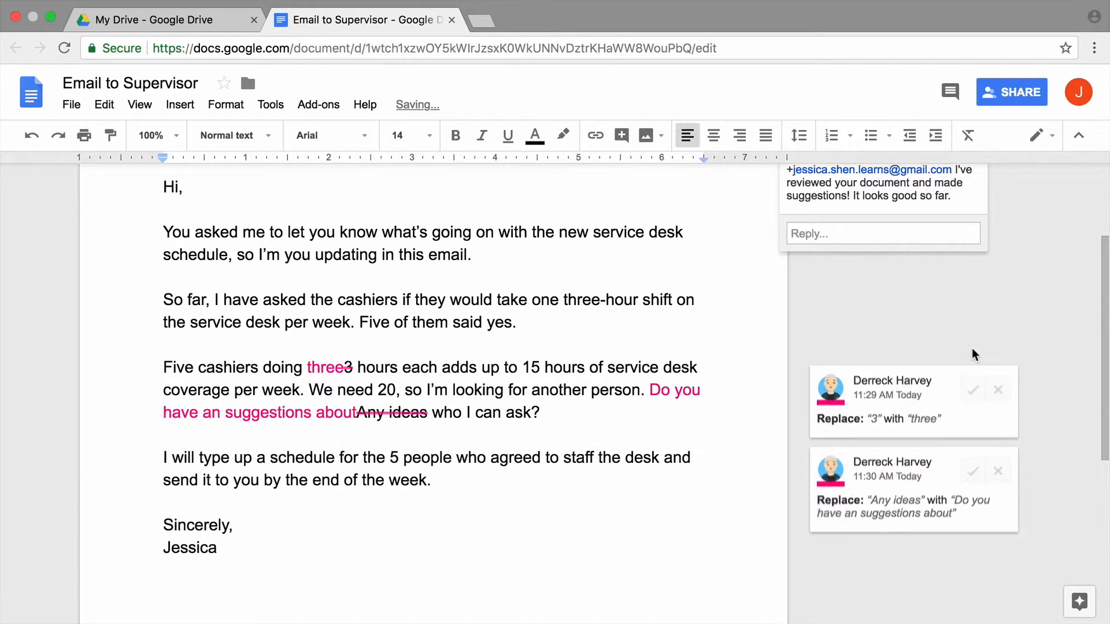
click(971, 399)
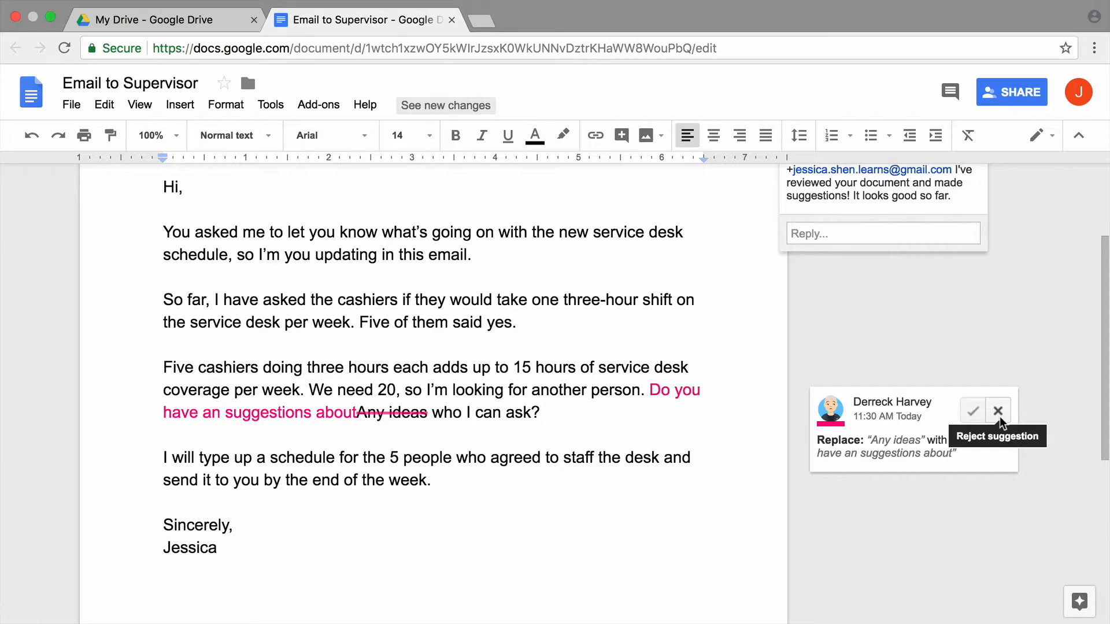
Reject the Any ideas rewording, rewrite it as "Do you have any ideas of who I can ask?", and resolve the comment
click(998, 412)
click(661, 390)
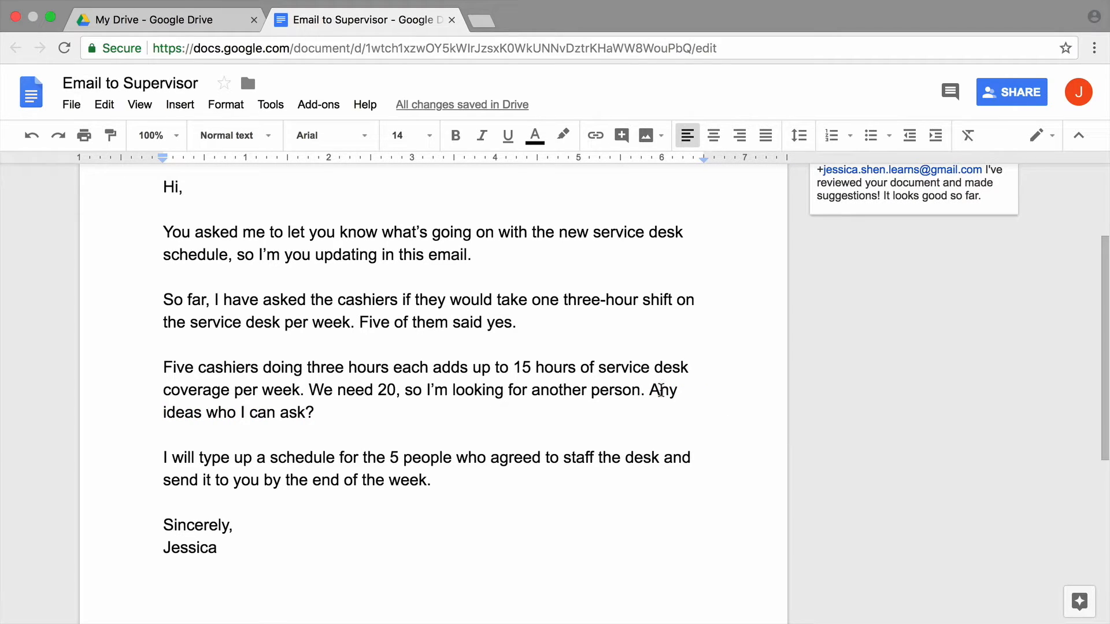
key(BackSpace)
text(Do you have a)
click(276, 414)
text(of)
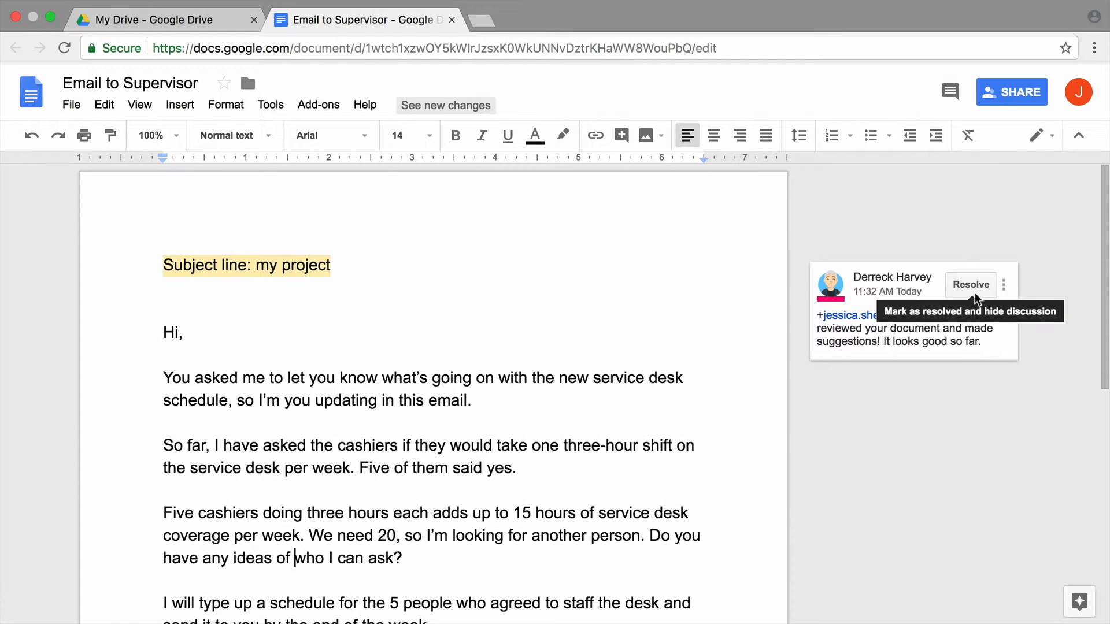
click(971, 286)
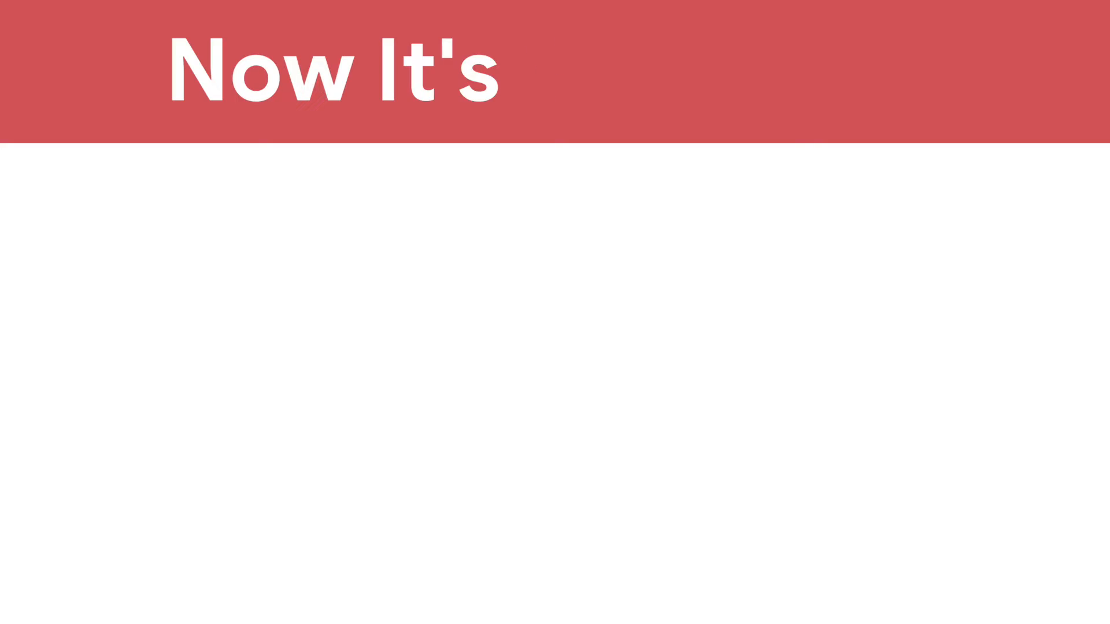